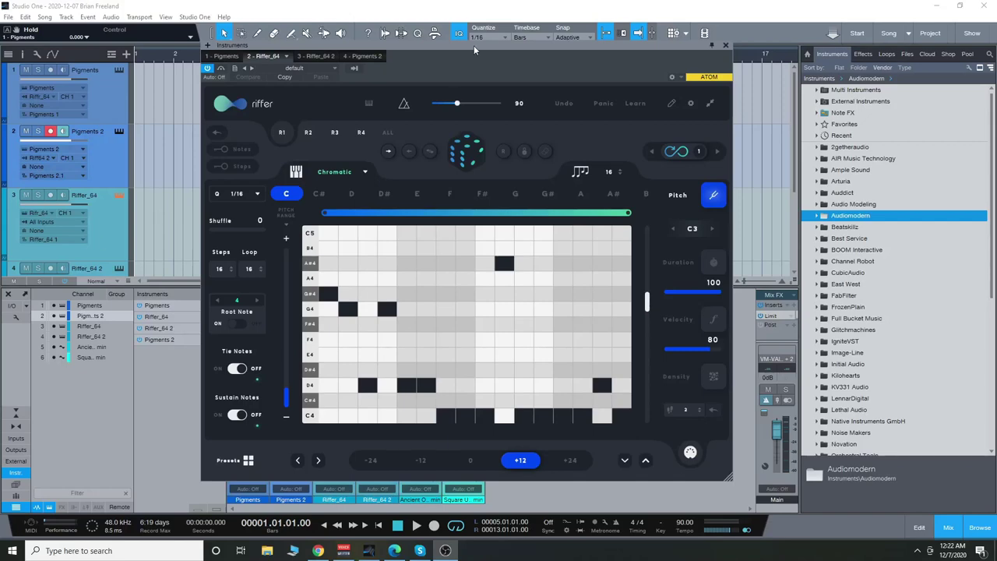
Close the Riffer window, record-arm Pigments, and reopen Riffer_64's Riffer with the song playing
left_click_drag(474, 45, 457, 49)
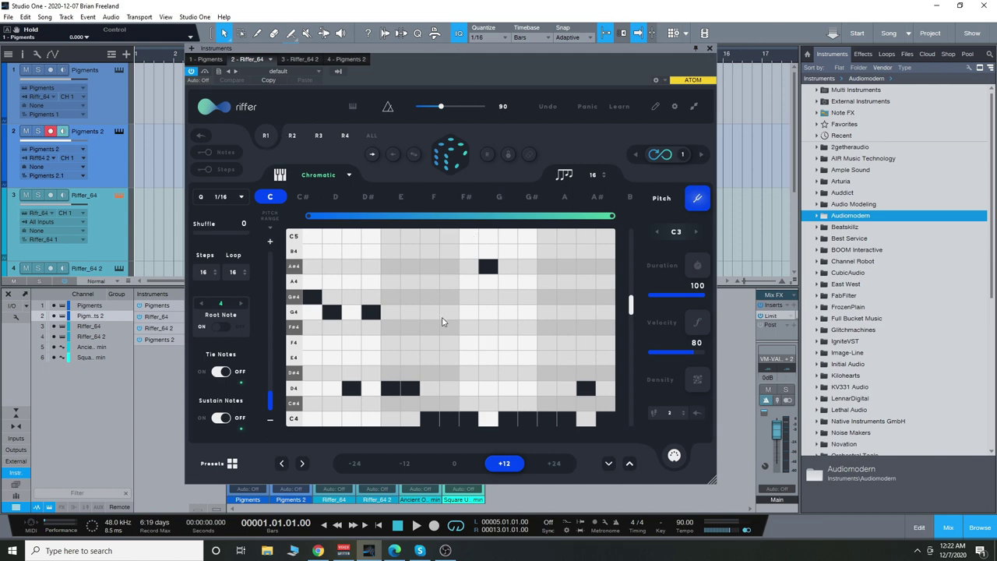
left_click(707, 49)
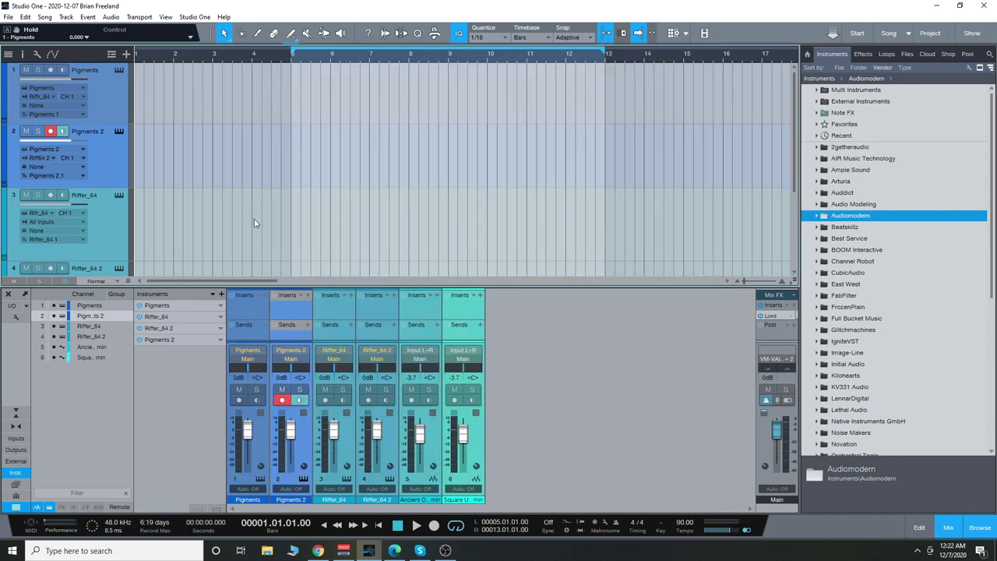
left_click(117, 103)
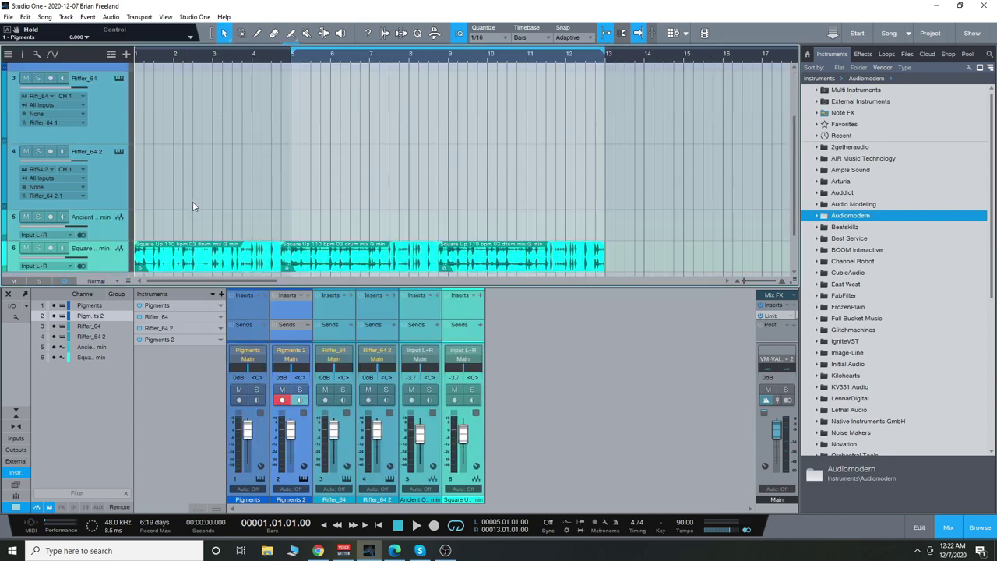
left_click(119, 196)
key("space")
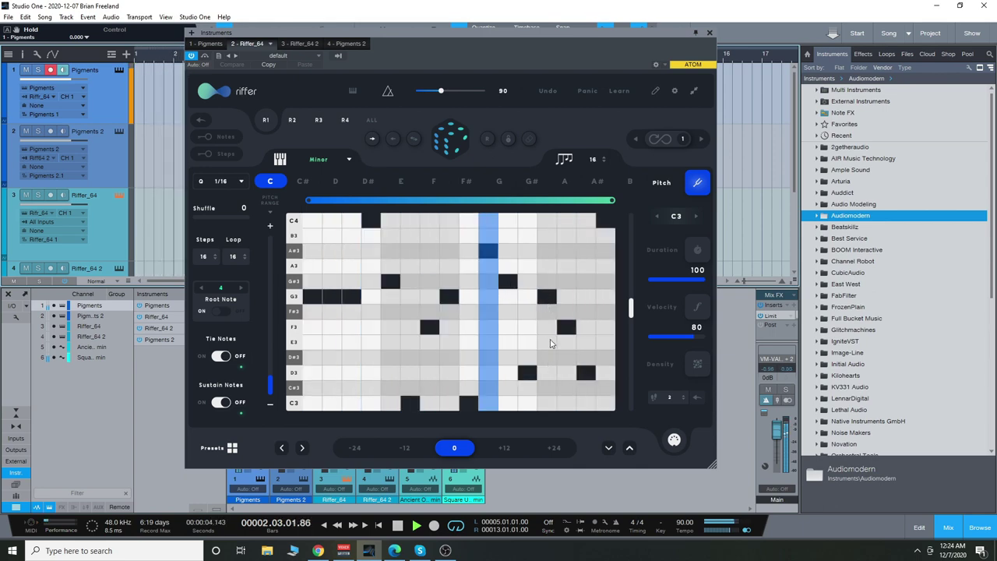
Move a step's note from D3 to D#3, then try octave +12 and -12 before settling on 0
left_click(526, 369)
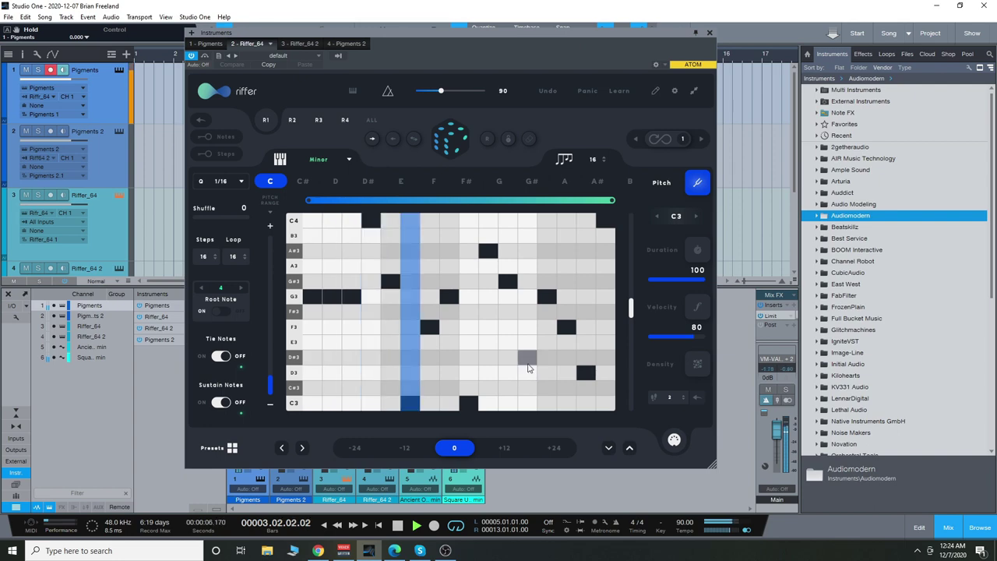
left_click(526, 358)
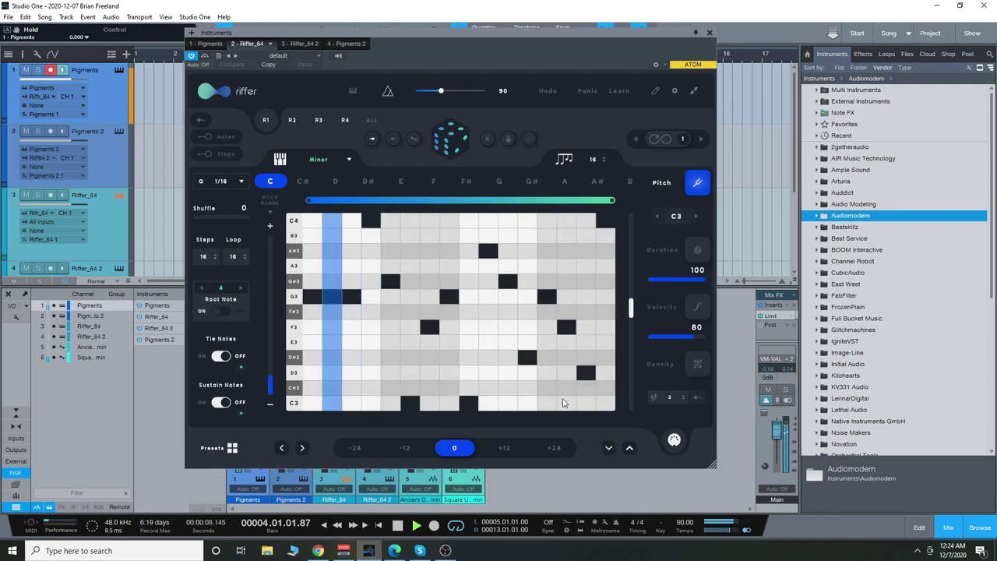
left_click(503, 447)
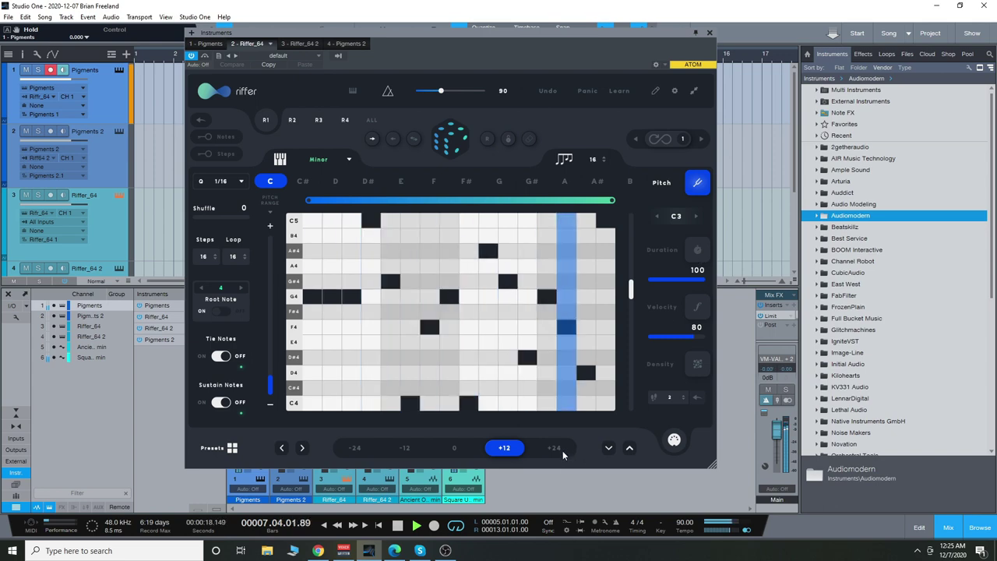
left_click(406, 447)
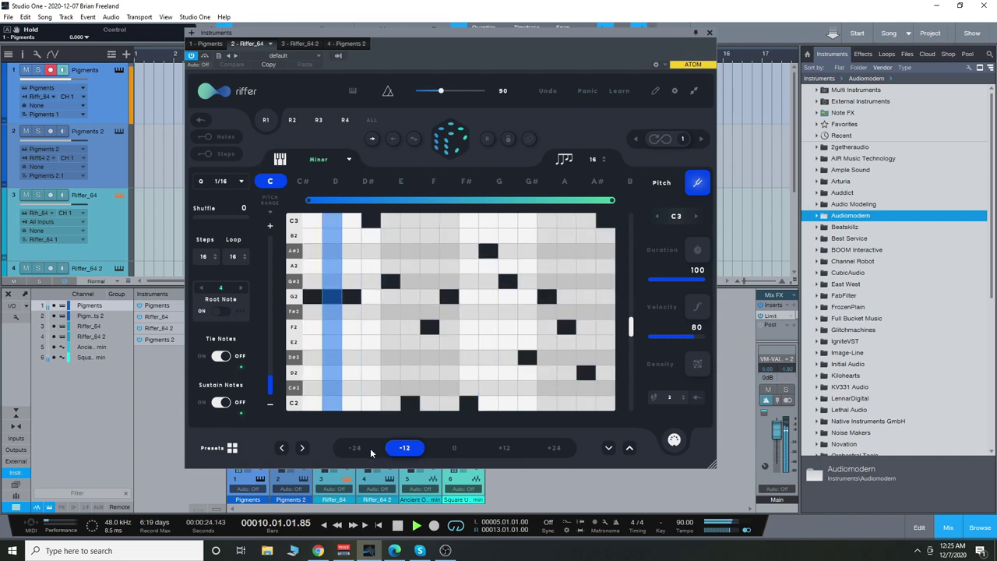
left_click(458, 448)
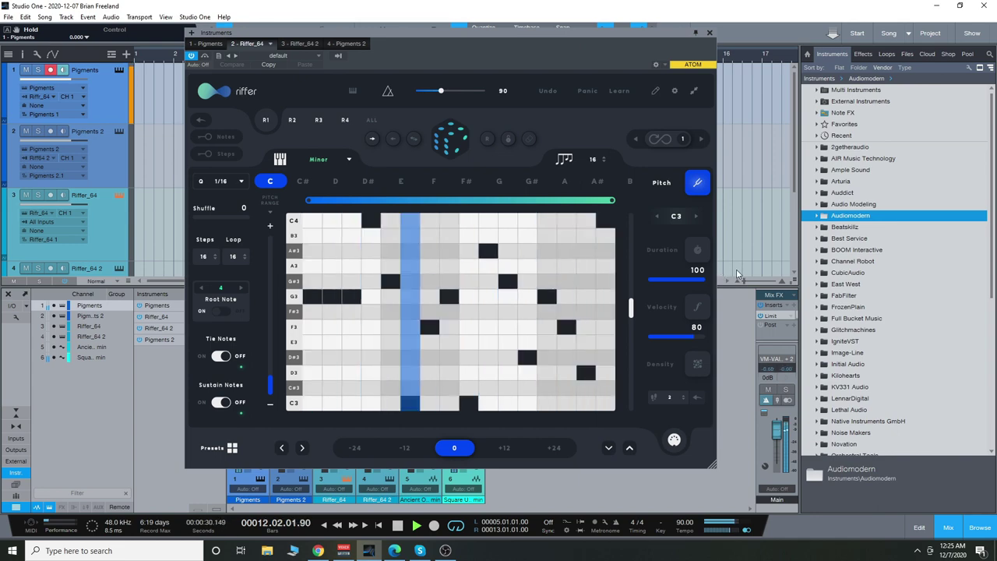
Drag the Riffer step velocities down to mid level and stop playback
left_click(697, 306)
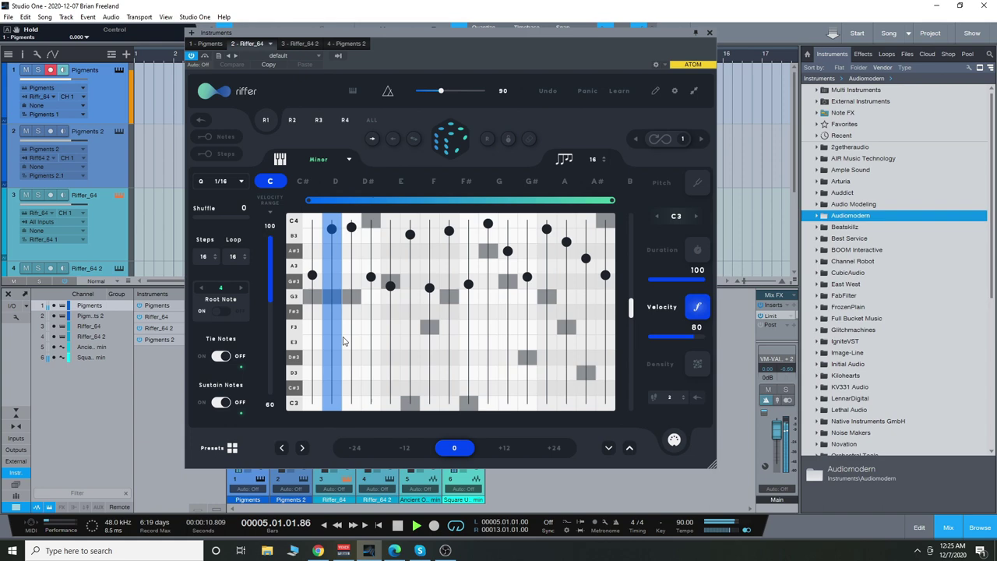
mouse_move(311, 328)
left_mouse_down()
mouse_move(417, 335)
mouse_move(605, 317)
left_mouse_up()
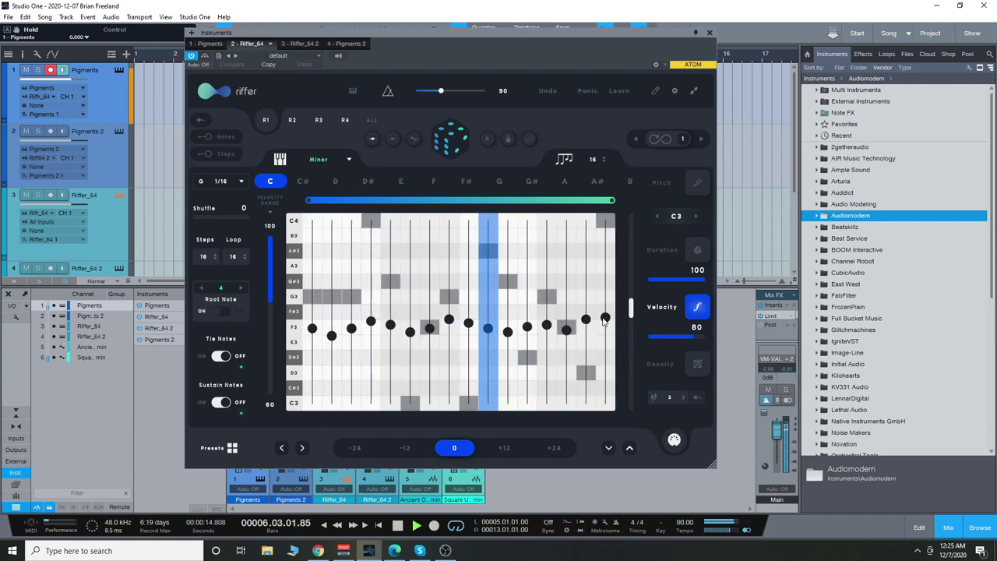
left_click(327, 528)
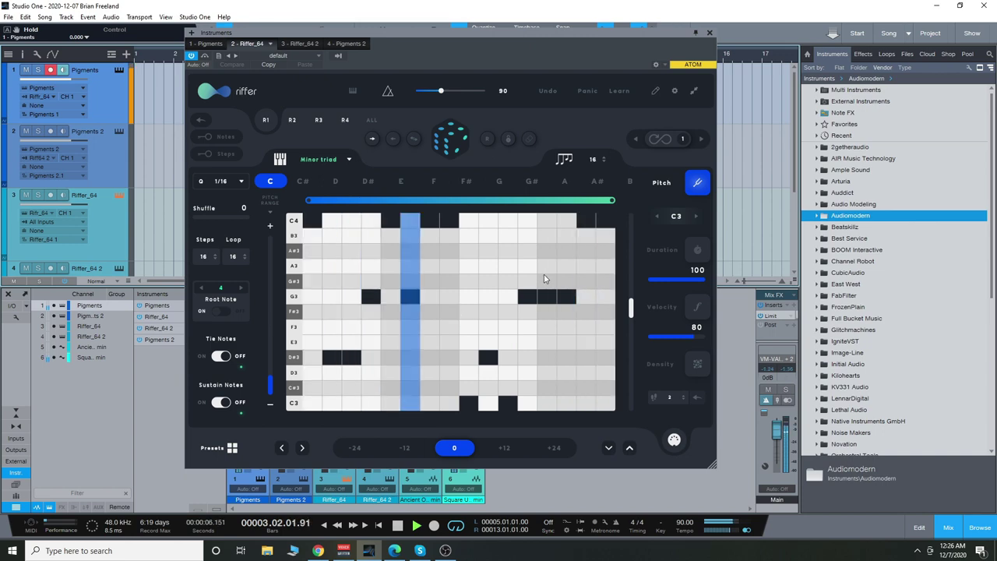
Set densities: step 4 to 1, step 8 to 8, steps 9–11 to 5, 3, 2; return to Pitch
left_click(695, 365)
left_click(431, 225)
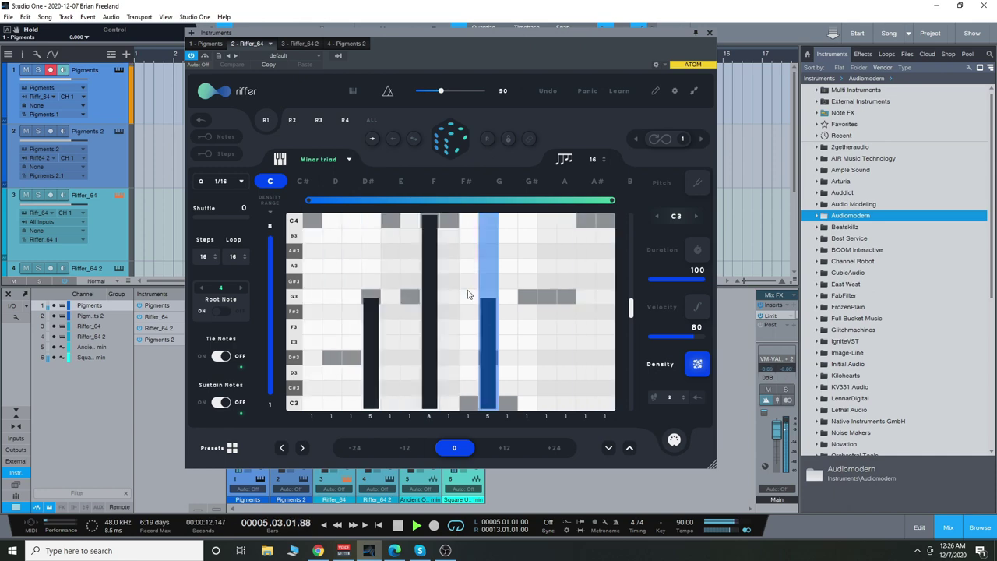
left_click(377, 403)
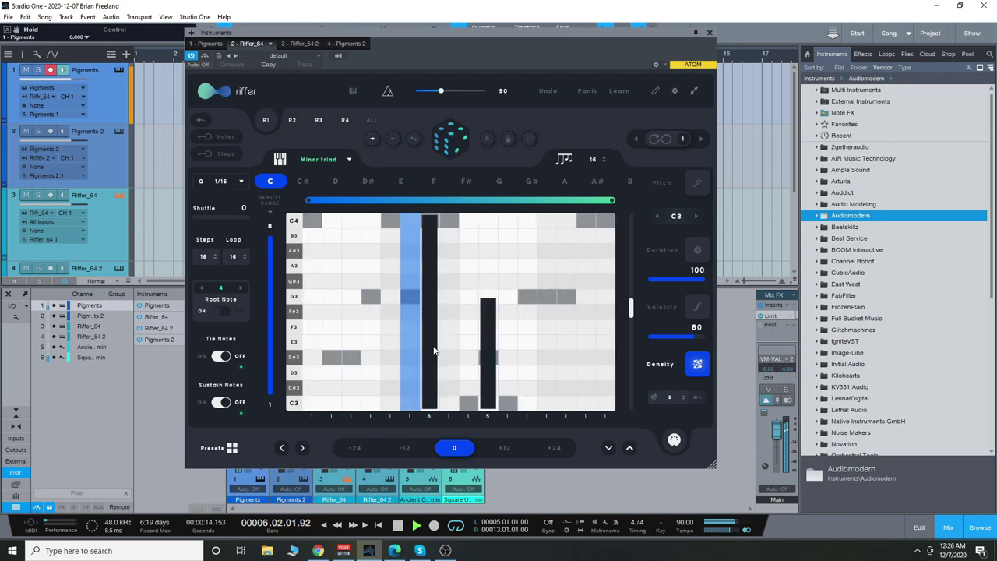
left_click(467, 327)
left_click(446, 273)
left_click(457, 248)
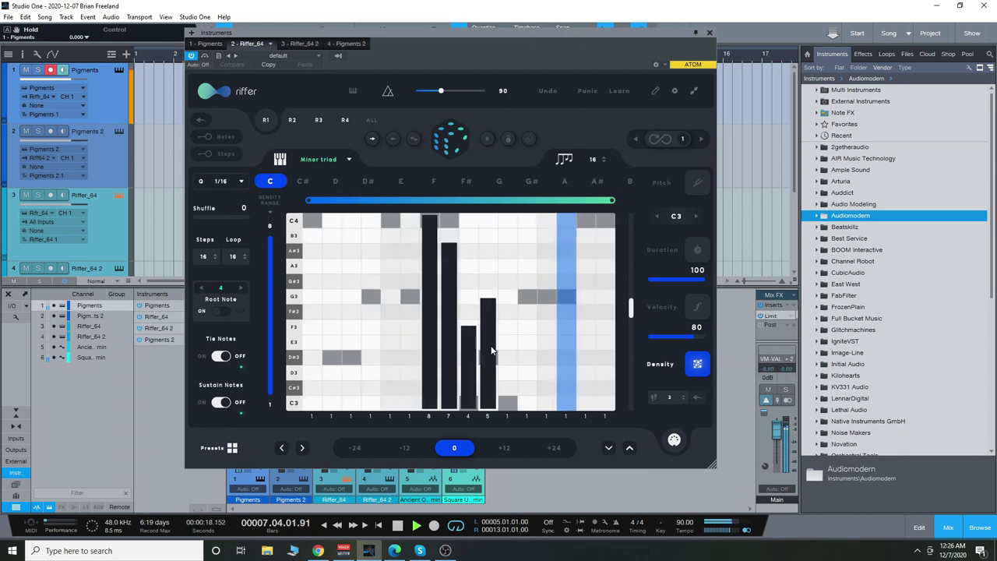
left_click(448, 311)
left_click(467, 355)
left_click(488, 381)
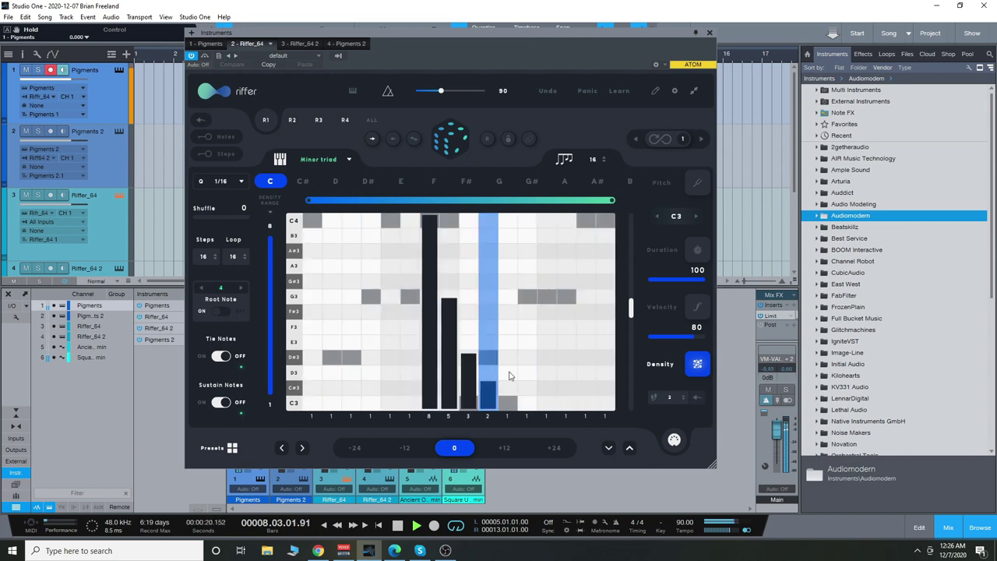
left_click(697, 182)
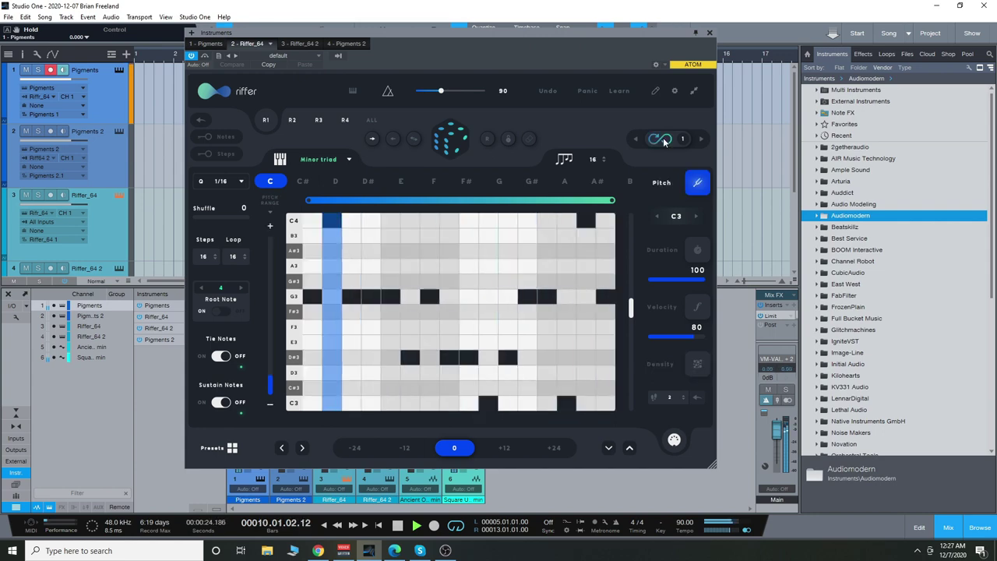
Enable pattern looping, raise the riff range to +12, and switch on Tie Notes and Sustain Notes
left_click(660, 140)
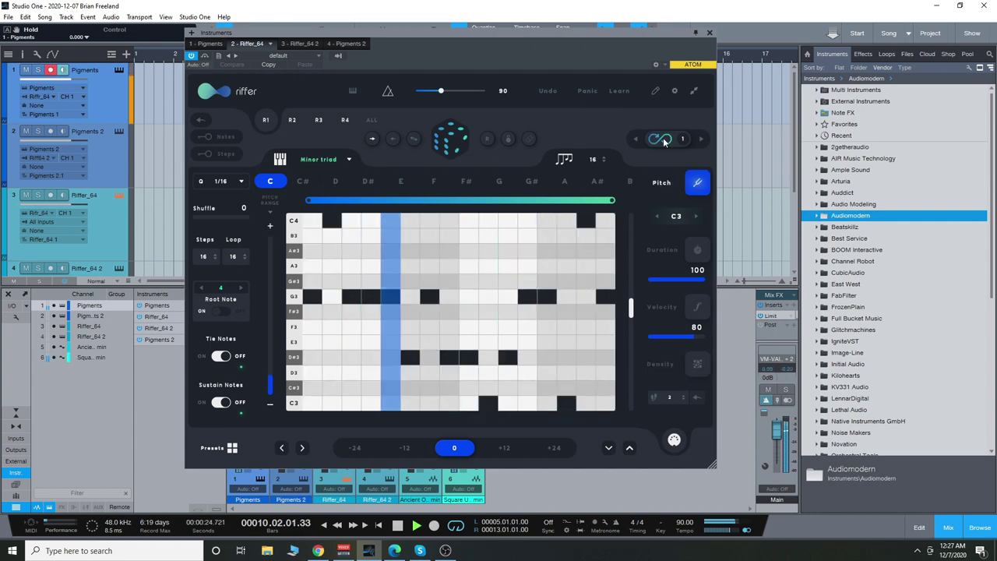
left_click(504, 449)
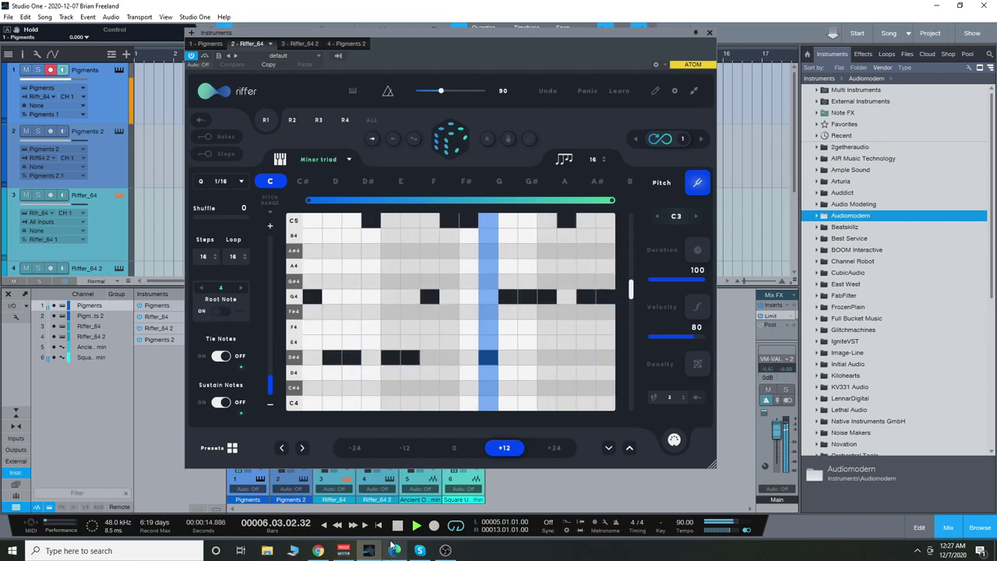
left_click(221, 357)
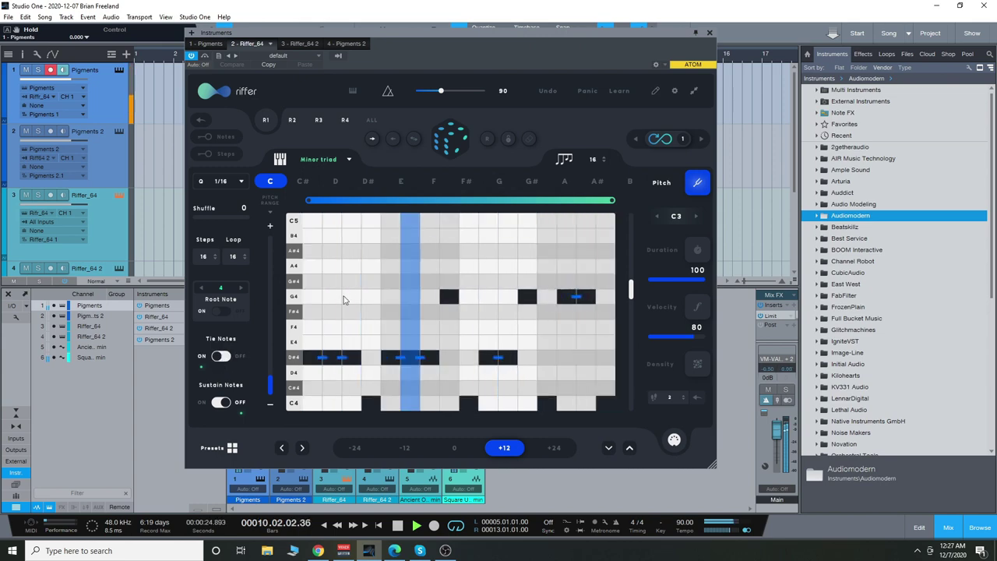
left_click(219, 403)
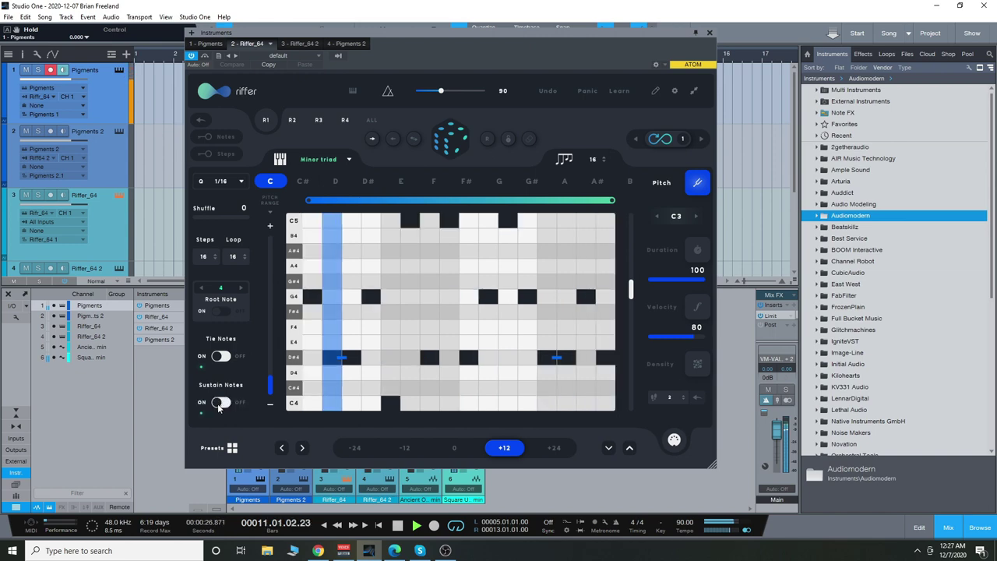
Switch the Riffer scale to Minor and roll three new random riffs with the dice
left_click(348, 159)
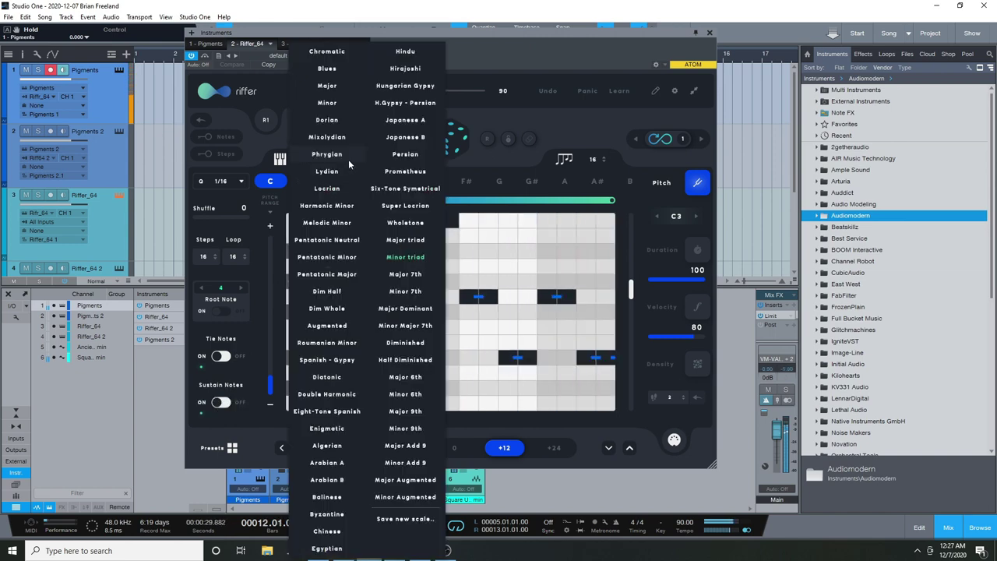
left_click(336, 102)
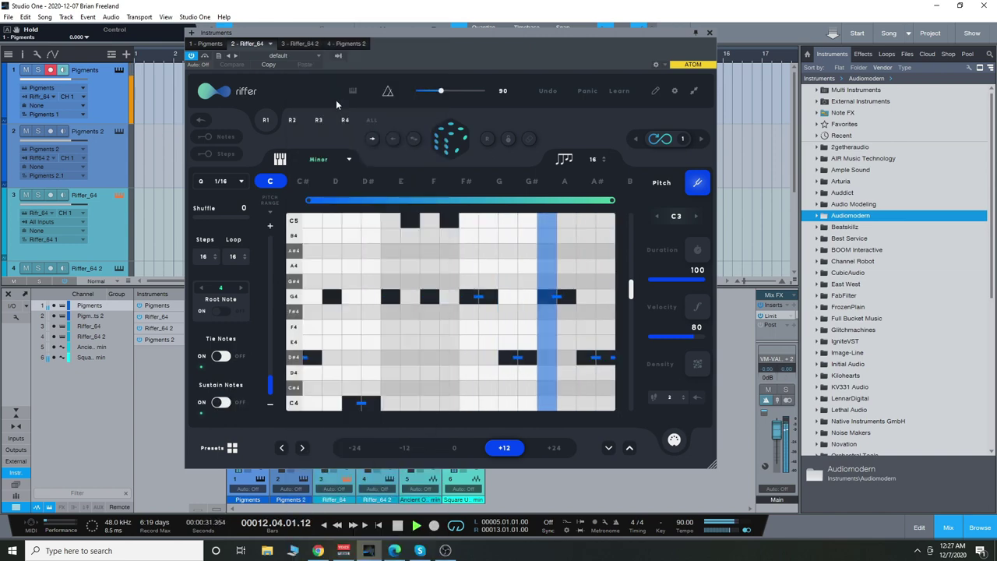
left_click(446, 140)
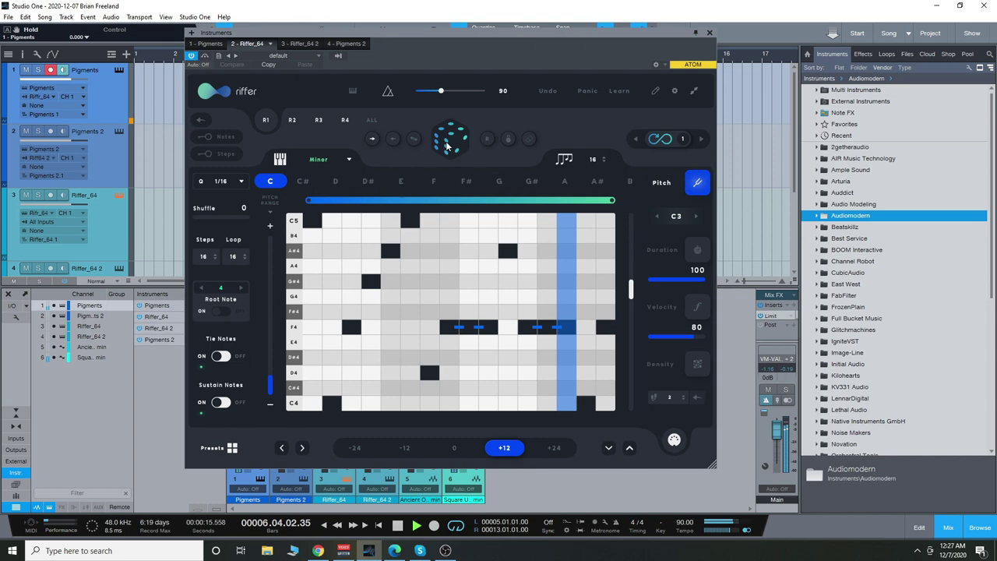
left_click(446, 141)
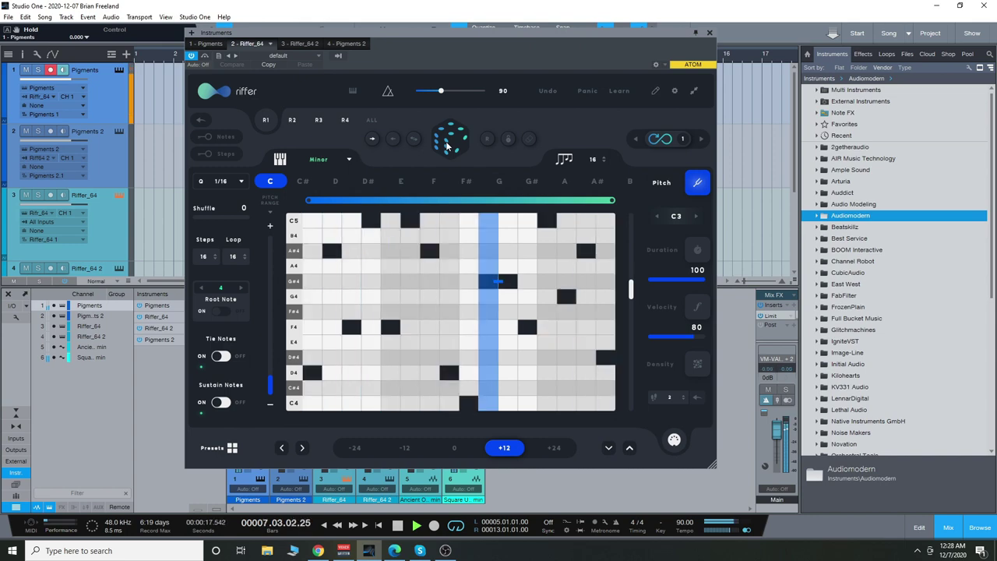
left_click(446, 141)
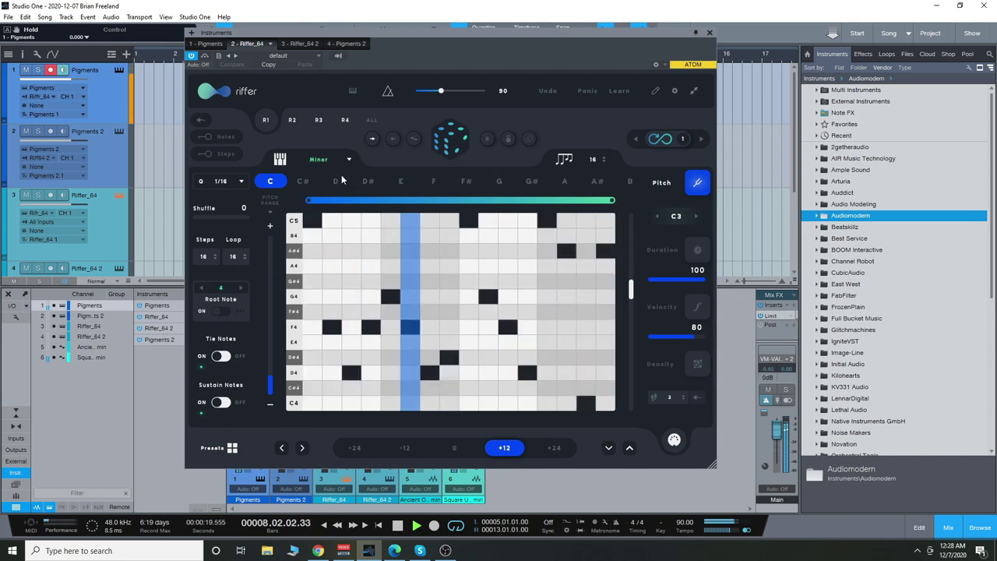
Roll a new minor-triad riff, try key G, quantize to 1/8, set key C, and stop playback
left_click(451, 142)
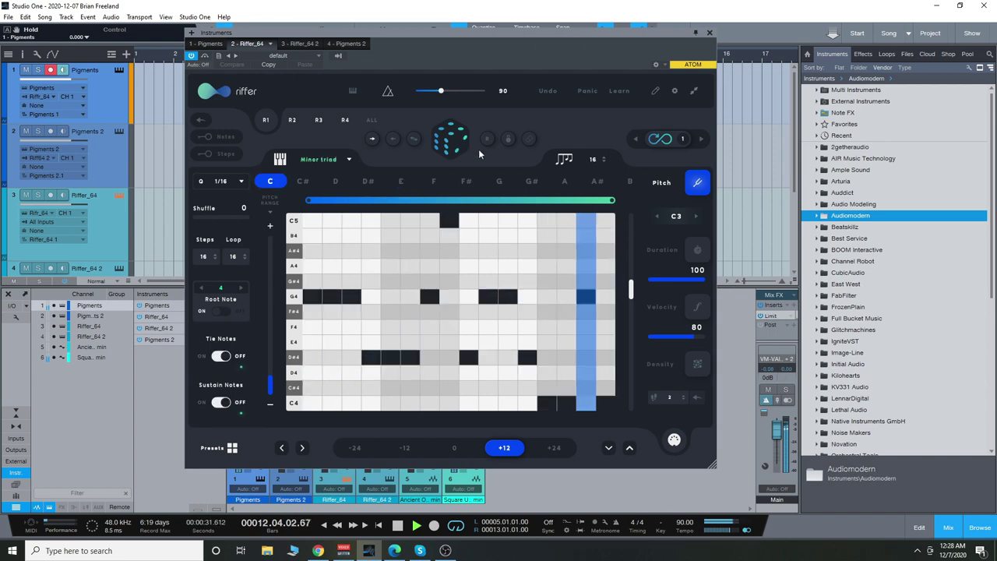
left_click(499, 181)
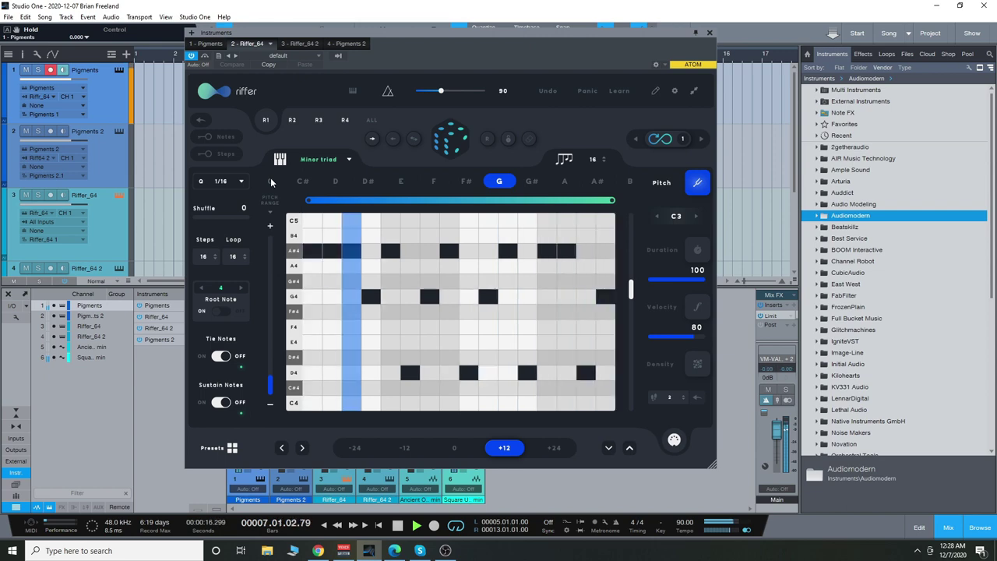
left_click(222, 181)
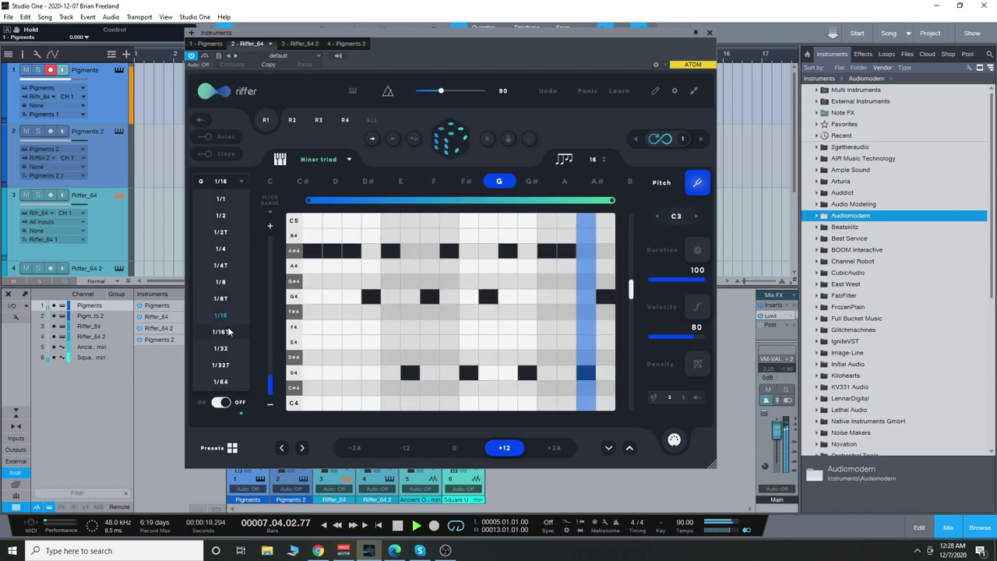
left_click(231, 284)
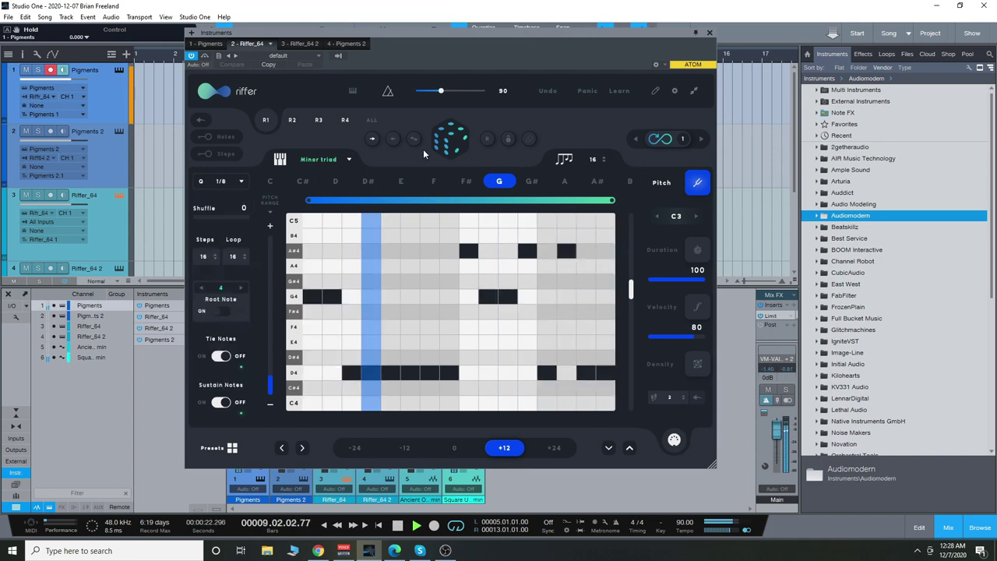
left_click(271, 180)
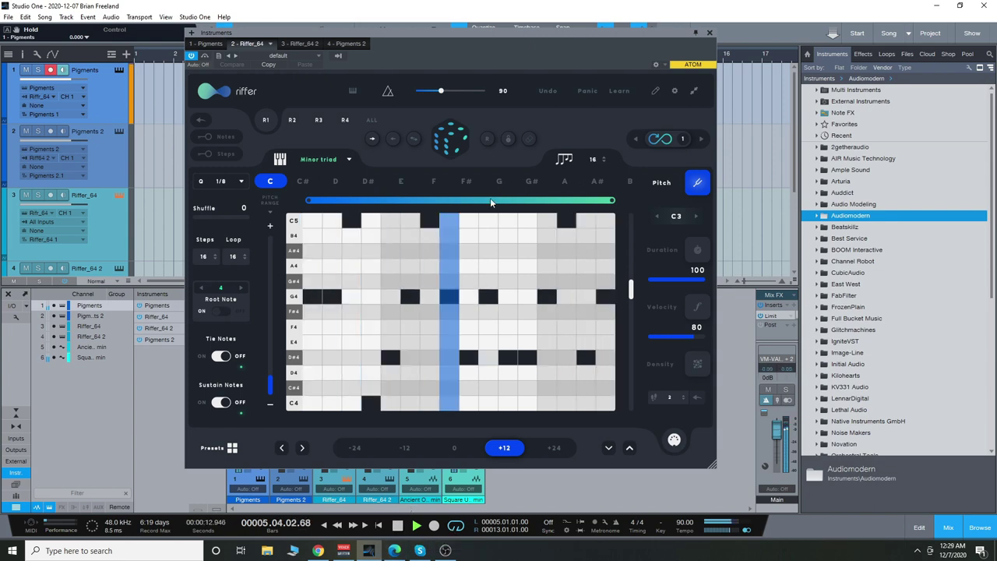
left_click(398, 526)
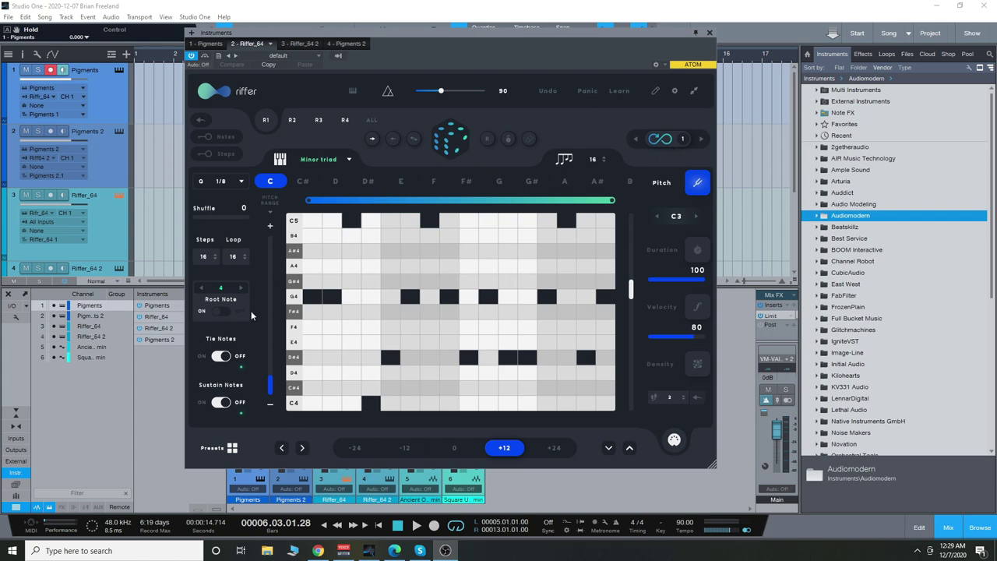
Keep quantize at 1/8, drop the riff's octave from +12 to 0, and widen the Pitch Range
left_click(243, 182)
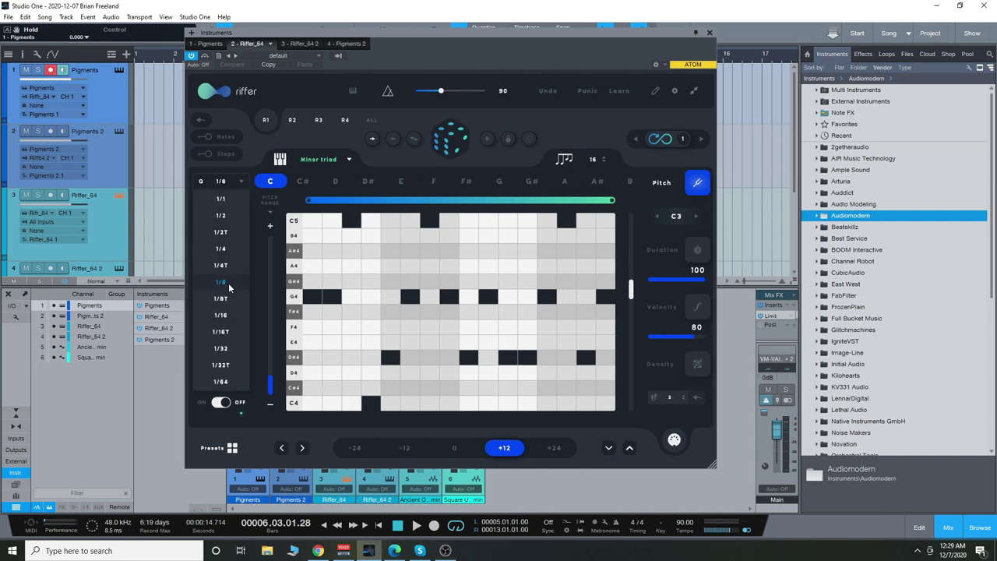
left_click(229, 283)
left_click_drag(473, 35, 462, 34)
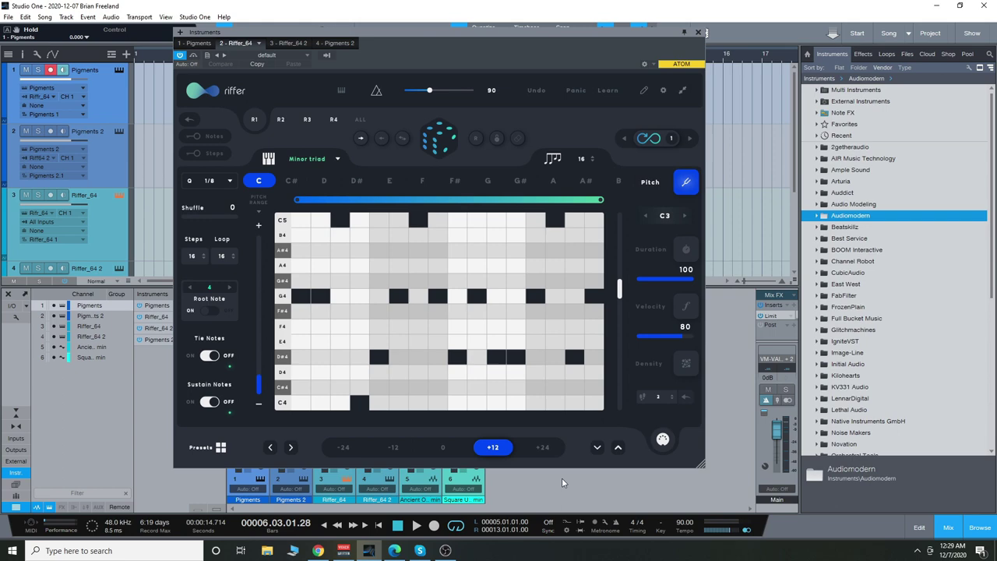
left_click(444, 448)
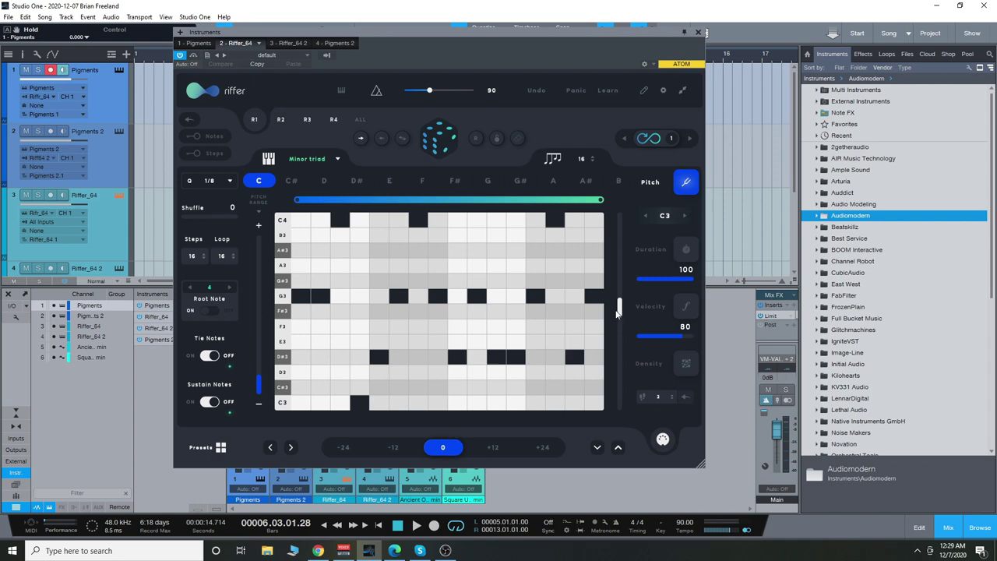
left_click_drag(616, 311, 633, 217)
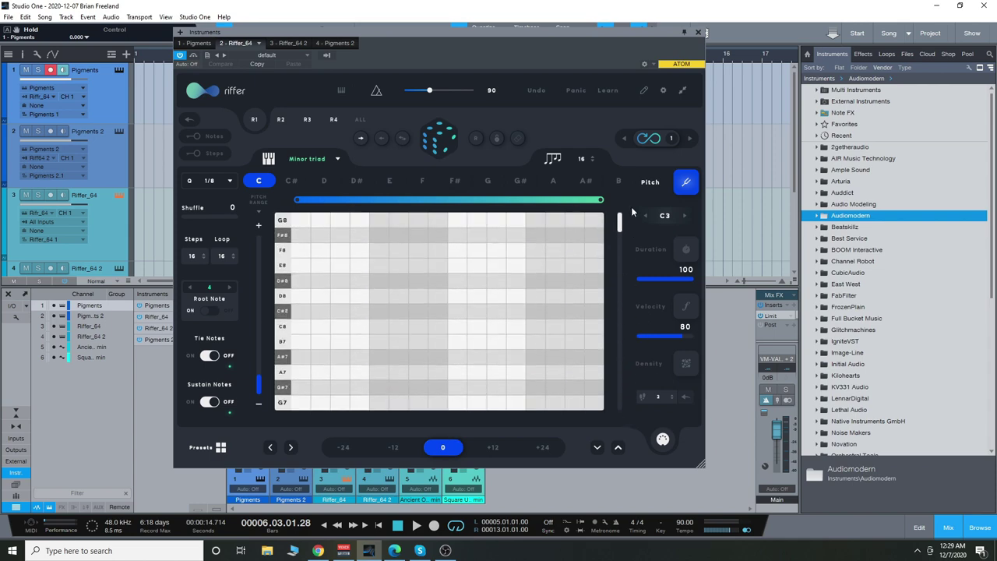
scroll(569, 236, "down", 10)
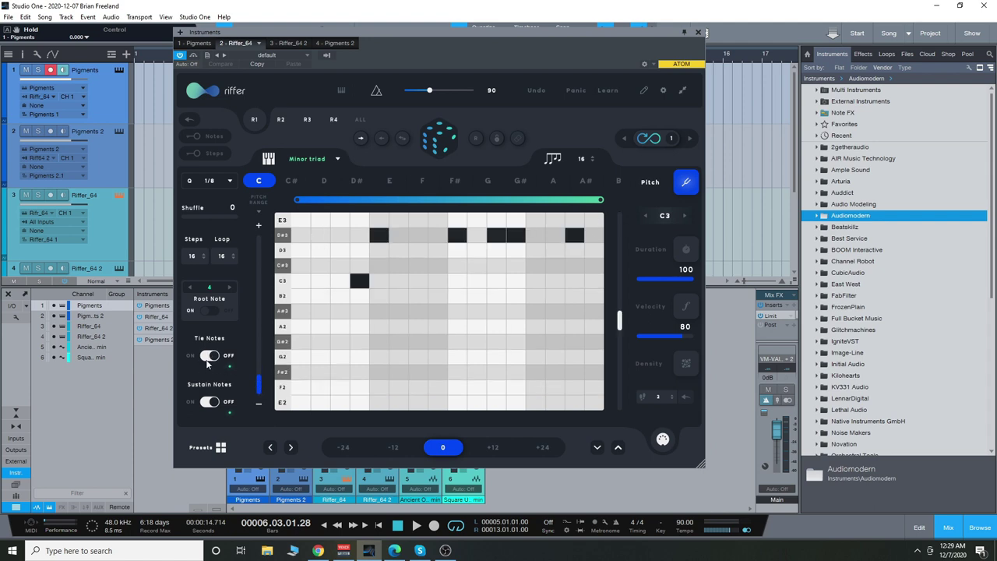
mouse_move(251, 382)
left_mouse_down()
mouse_move(260, 396)
mouse_move(264, 372)
left_mouse_up()
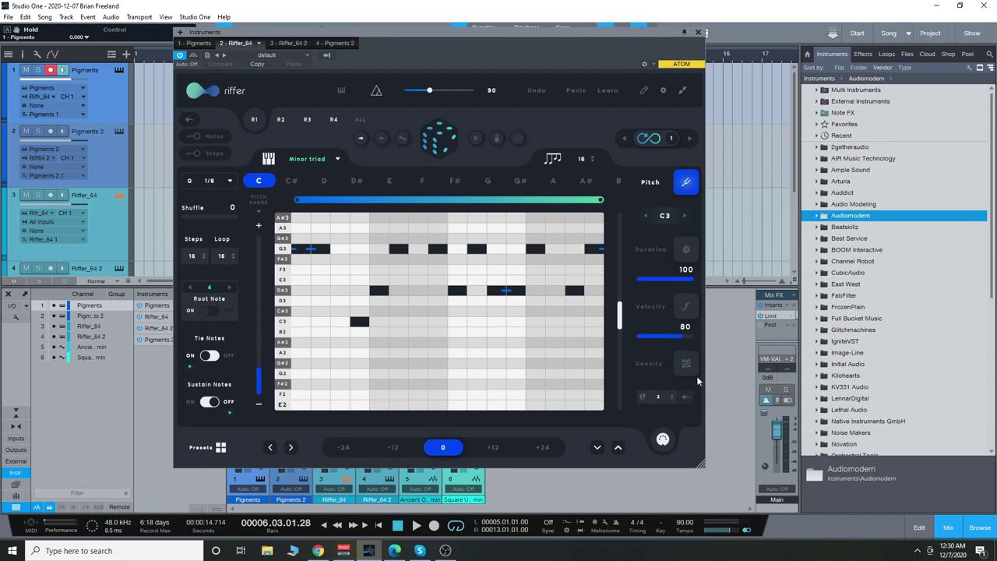
Switch to the Density lane and raise step 6's density to 8
left_click(653, 249)
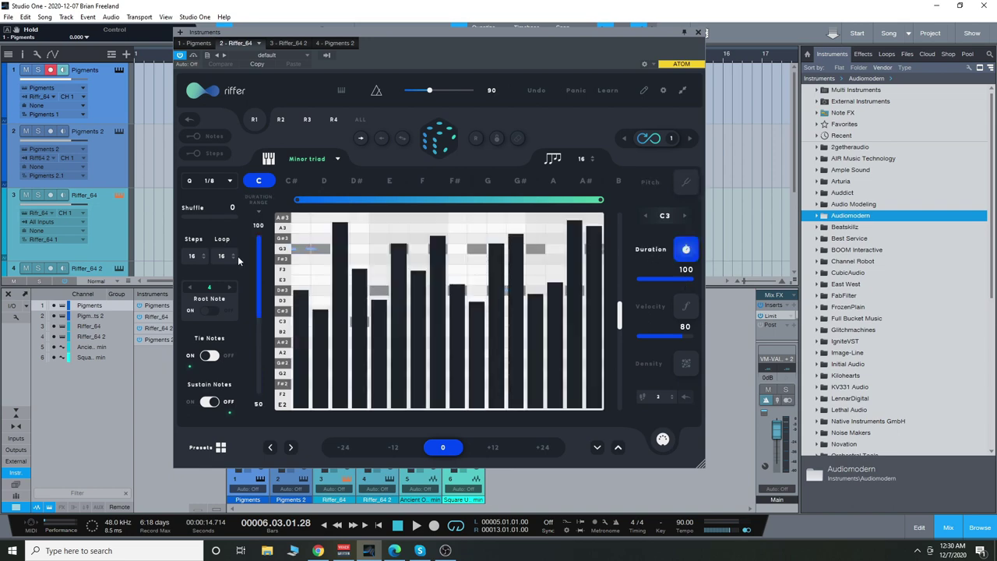
left_click(654, 312)
left_click(654, 364)
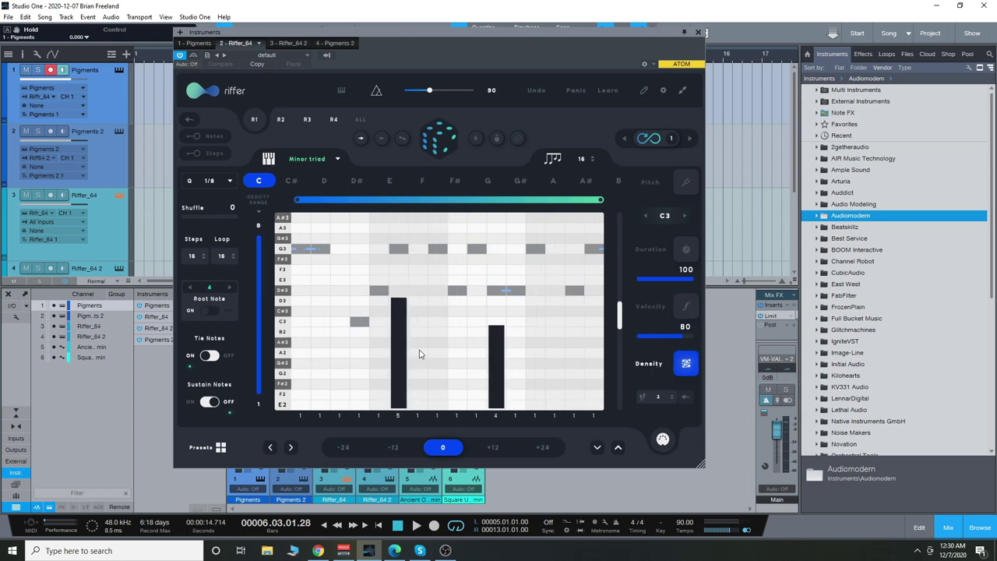
left_click(396, 245)
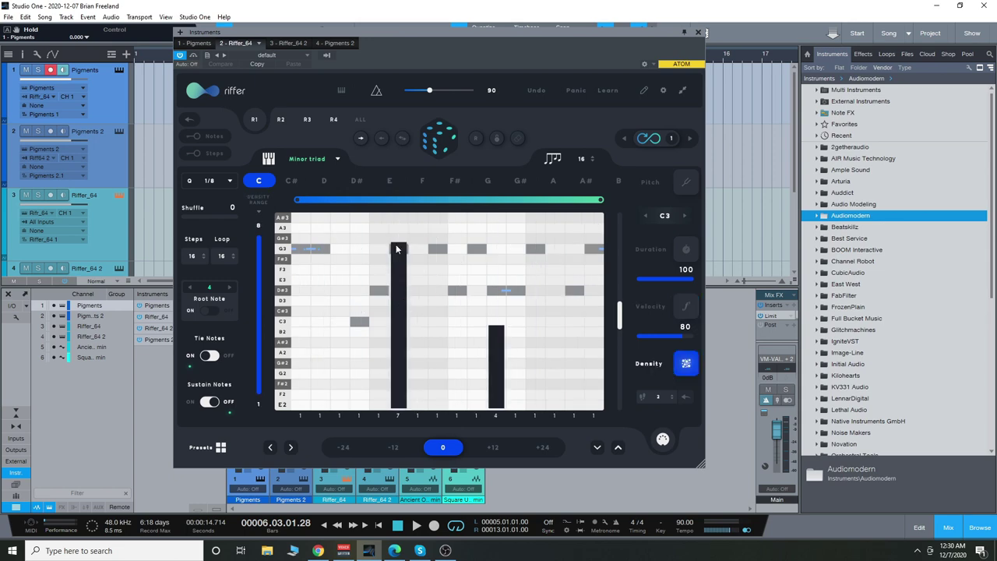
left_click(400, 220)
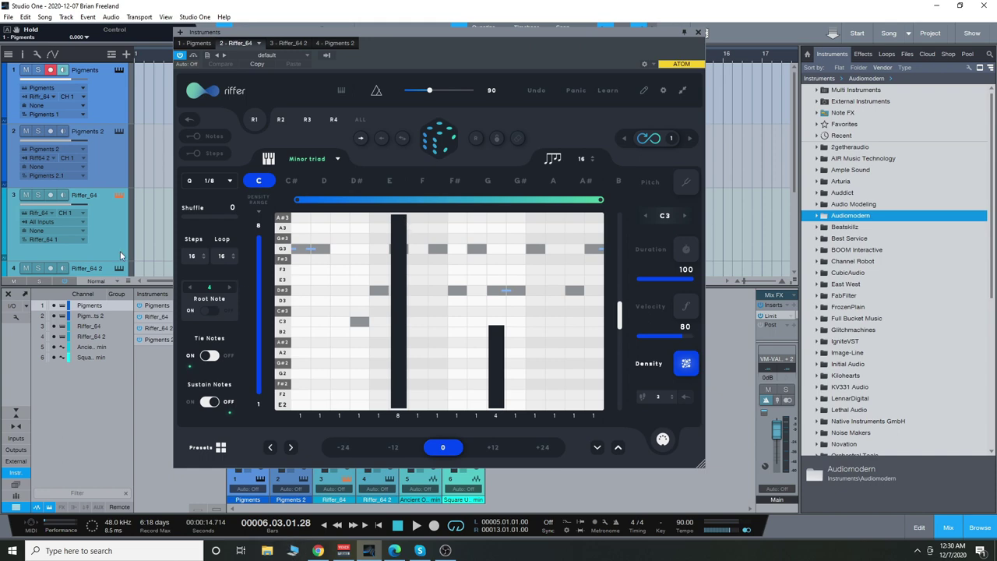
View the 1 - Pigments instrument, close it, and reopen Riffer_64 from the mixer slot
left_click(193, 43)
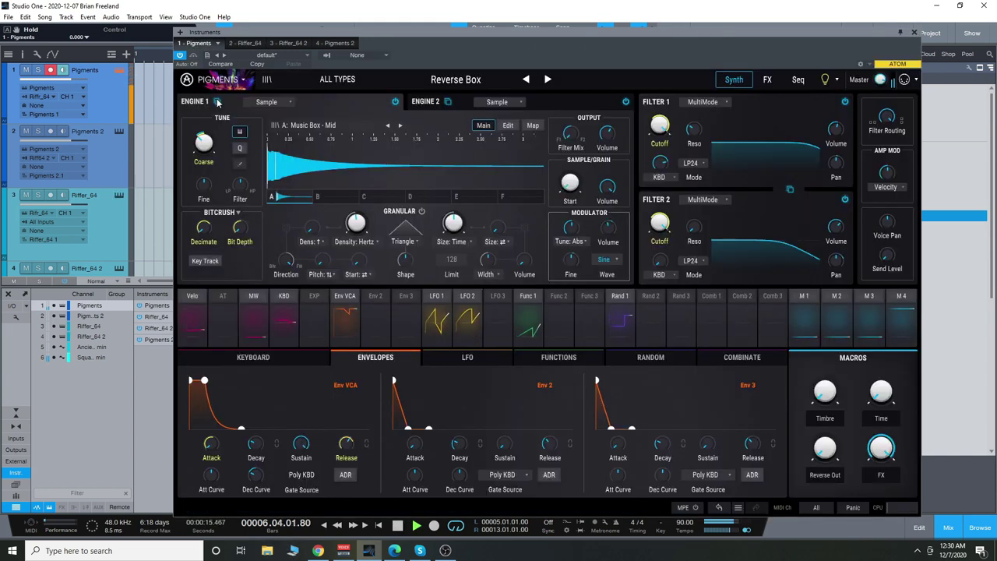
left_click(915, 33)
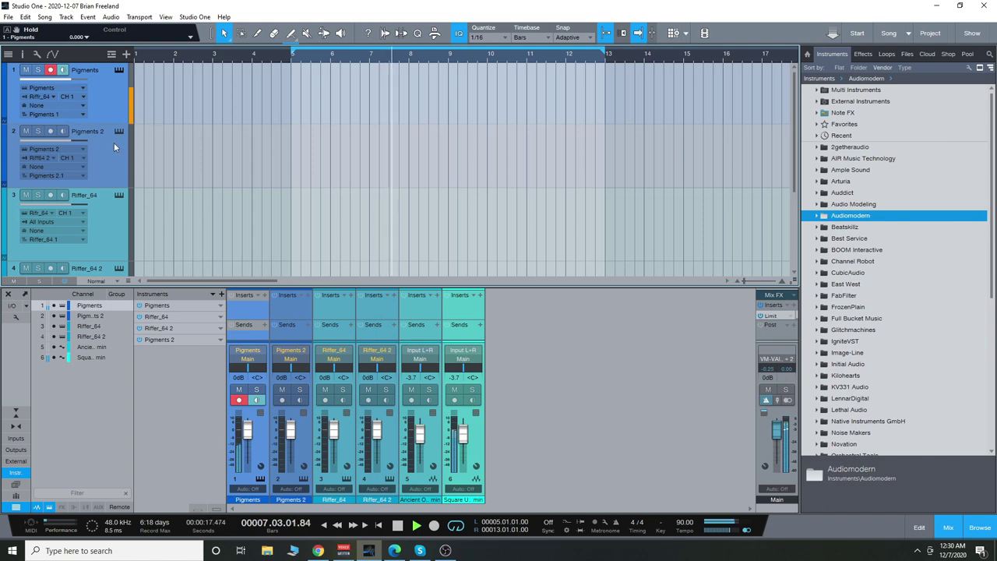
left_click(120, 196)
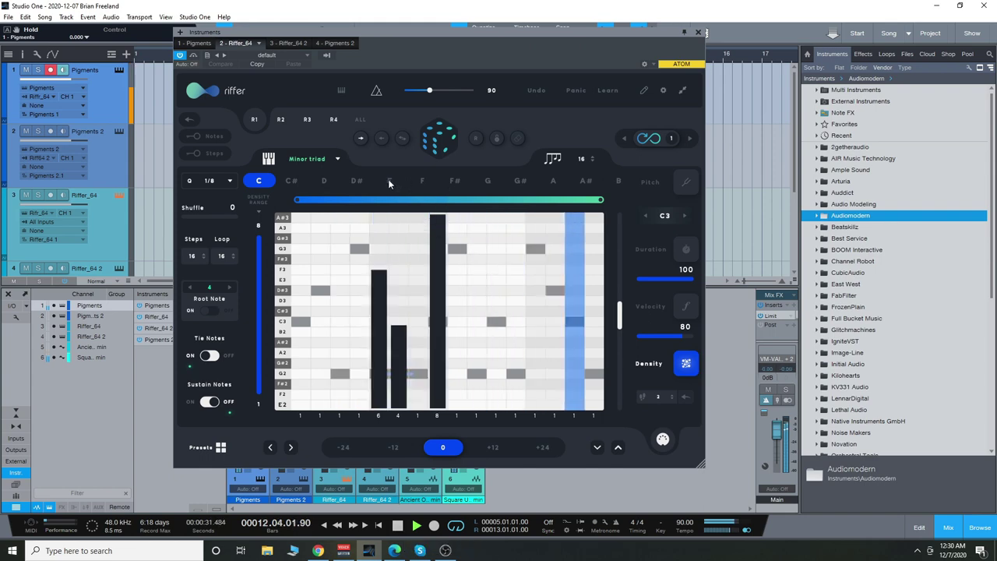
Try the riff in G, return it to C, and raise step 8–9 densities to 8
left_click(489, 181)
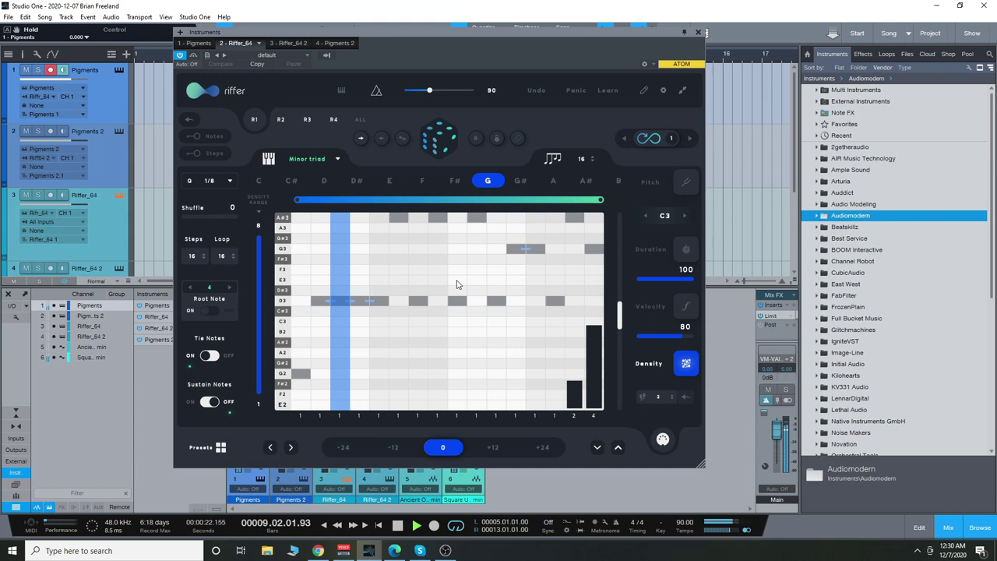
left_click_drag(437, 216, 456, 215)
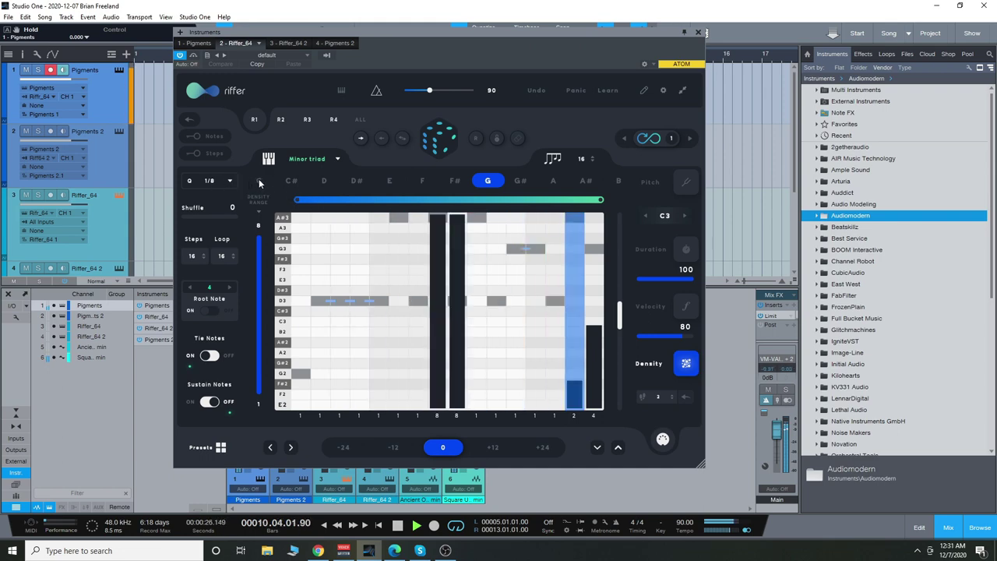
left_click(258, 179)
left_click(456, 219)
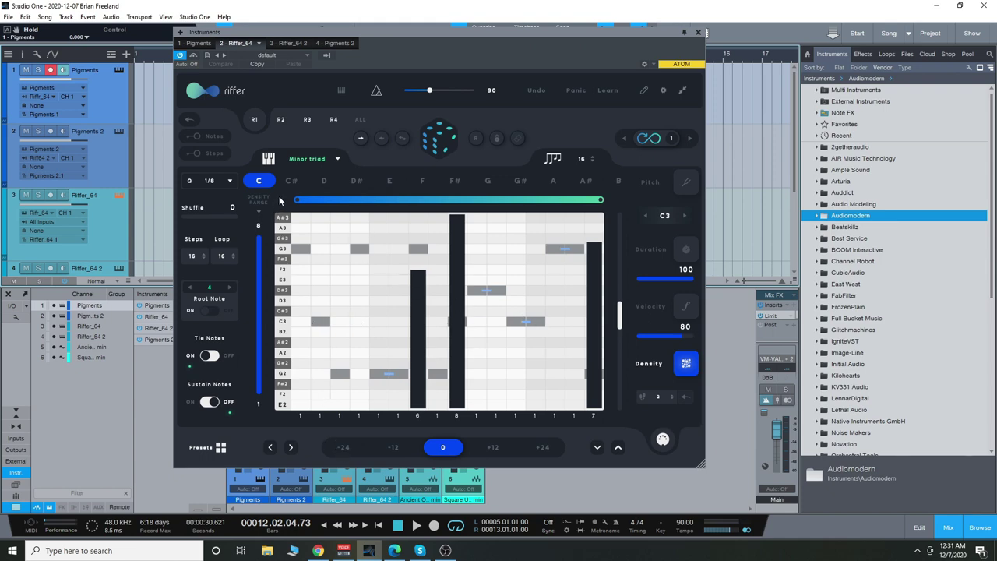
Store the riff in preset slot 4, then check the Riffer PDF manual and return
left_click(224, 450)
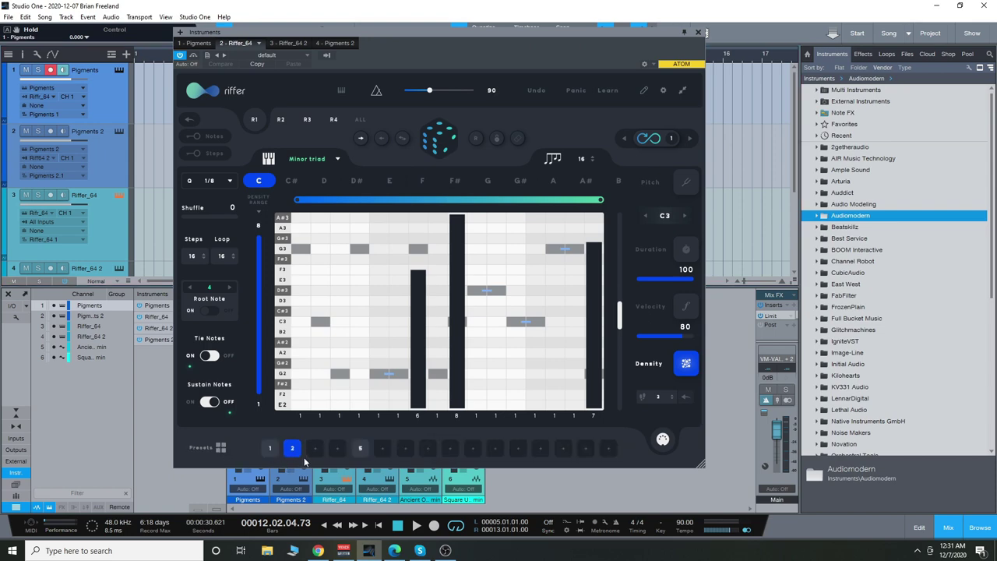
left_click(341, 451)
key("alt+Tab")
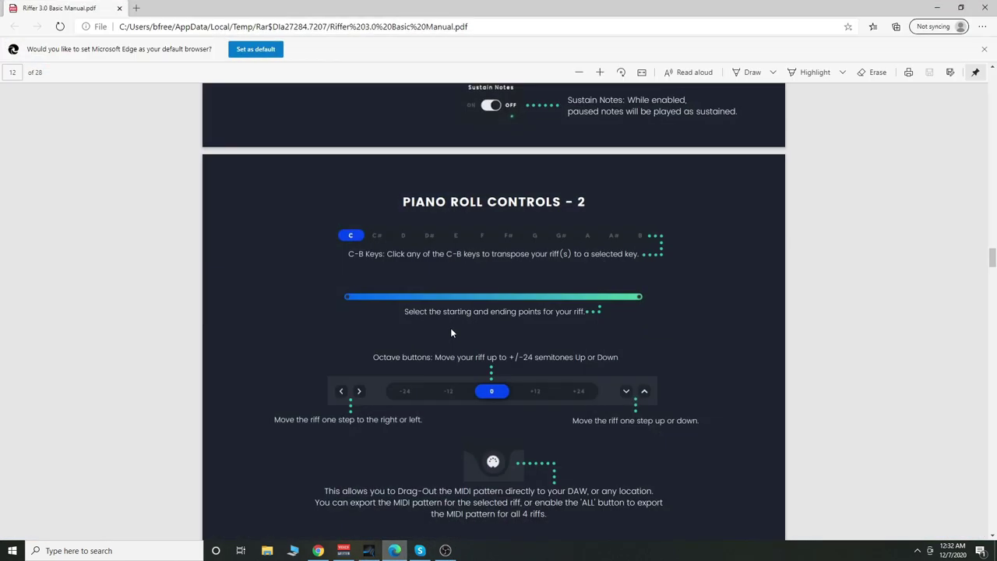
scroll(523, 317, "up", 6)
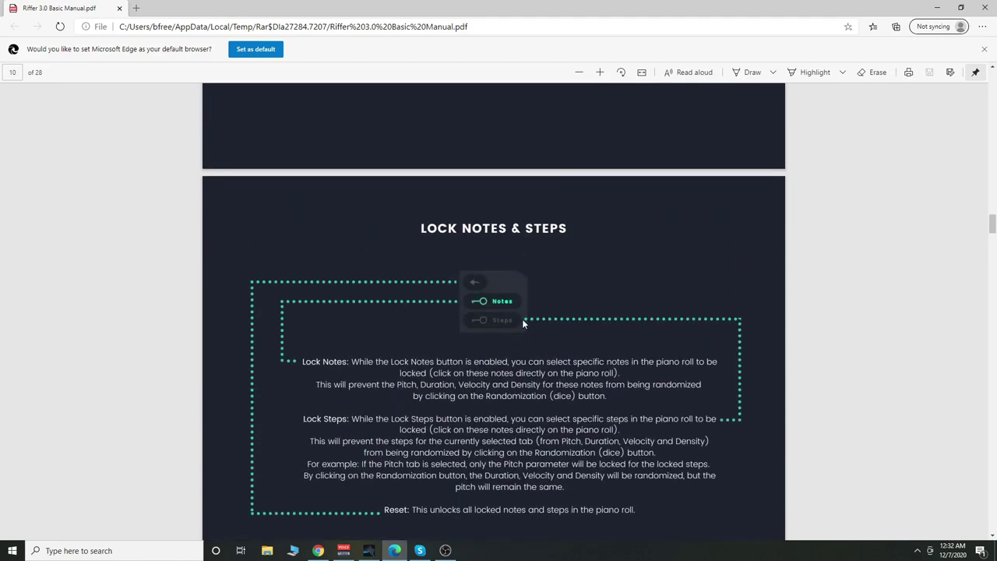
scroll(523, 318, "up", 4)
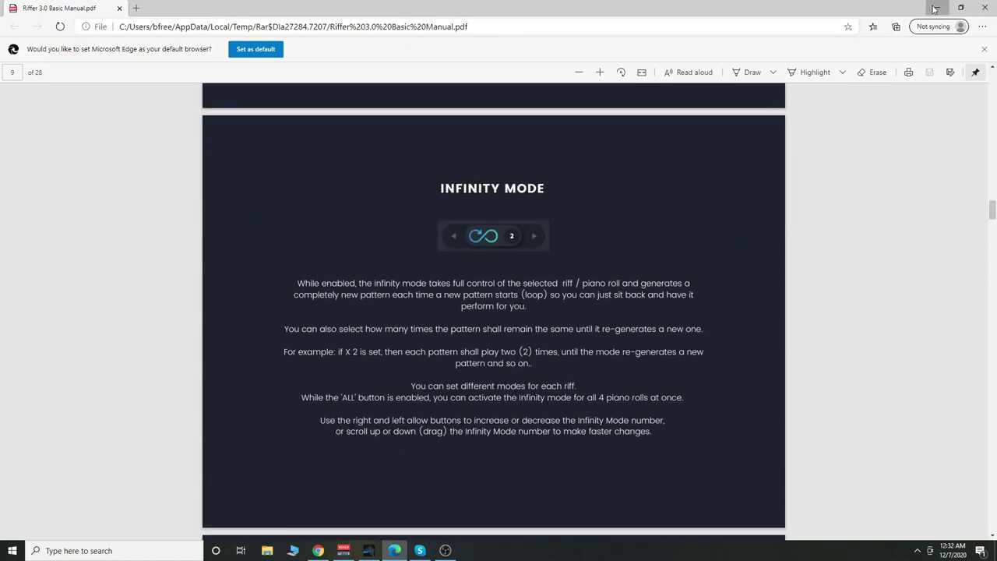
key("alt+Tab")
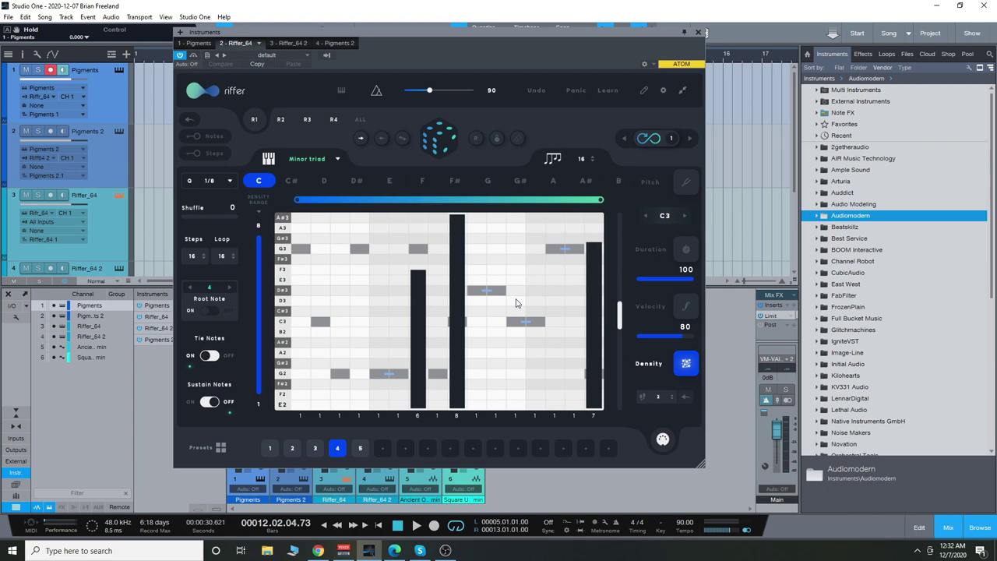